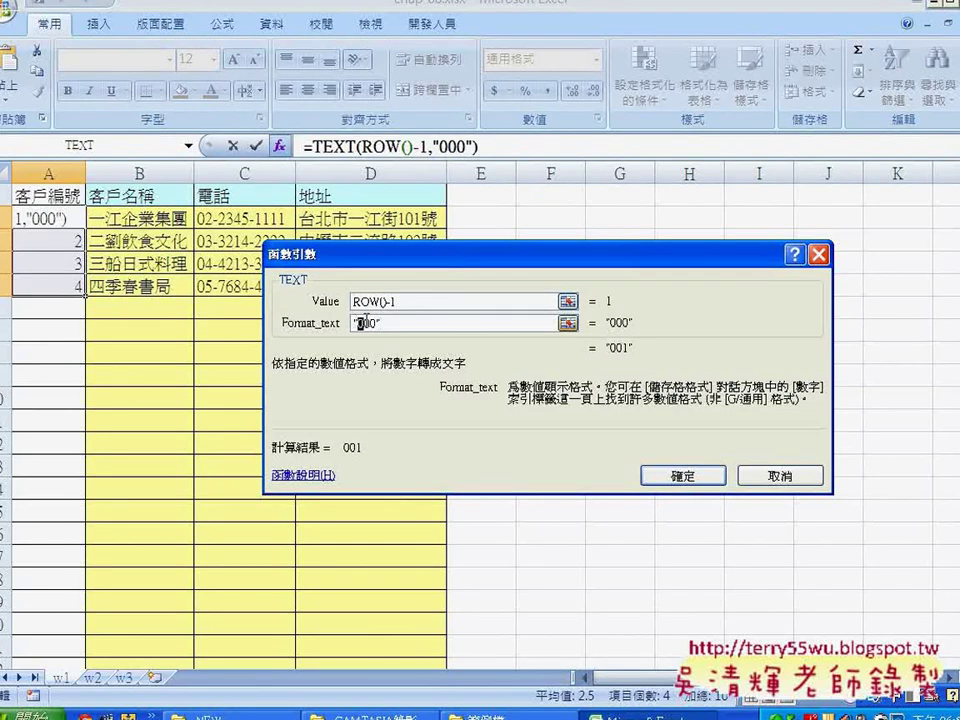
Confirm =TEXT(ROW()-1,"000") in A2 so it displays customer ID 001.
{"action": "left_click_drag", "start_coordinate": [355, 323], "coordinate": [376, 319]}
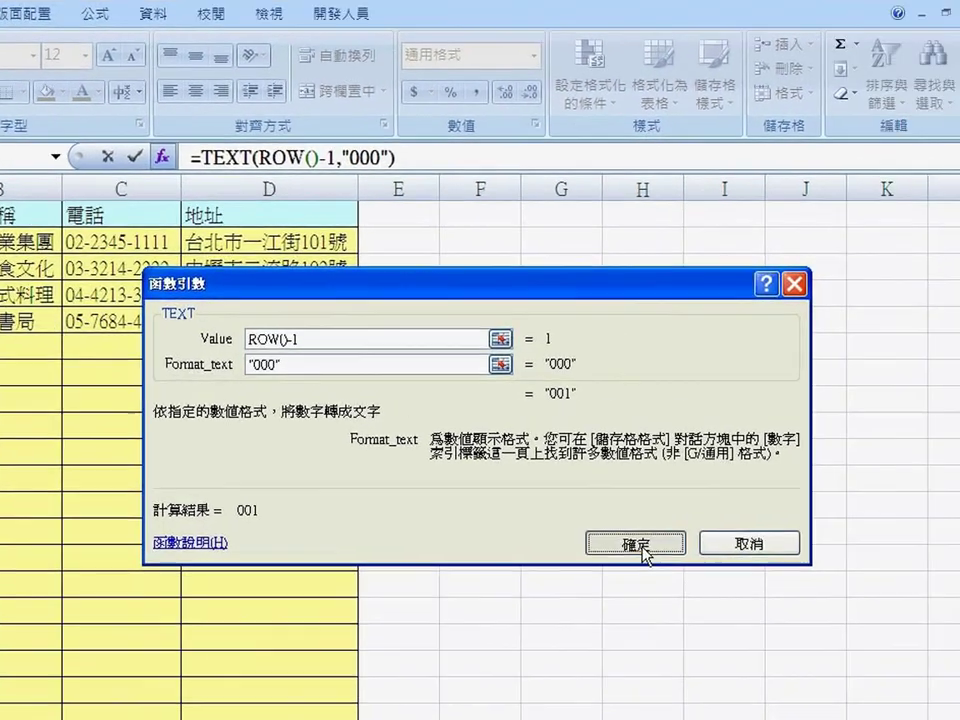
{"action": "left_click", "coordinate": [752, 518]}
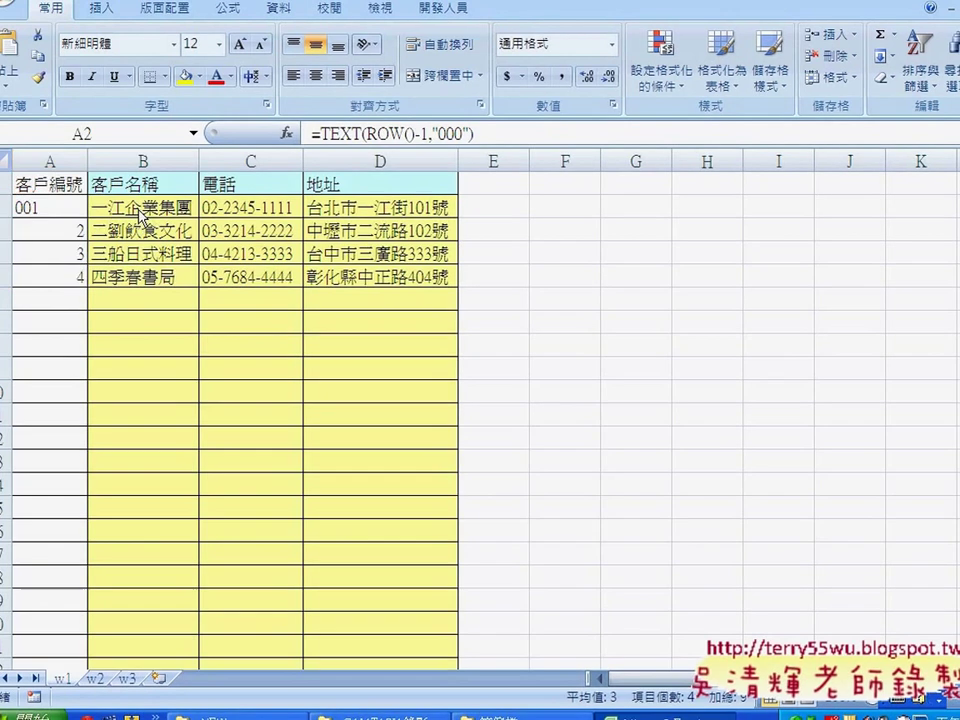
Fill A2's ID formula down through A5, numbering the four customers 001 to 004.
{"action": "left_click", "coordinate": [40, 208]}
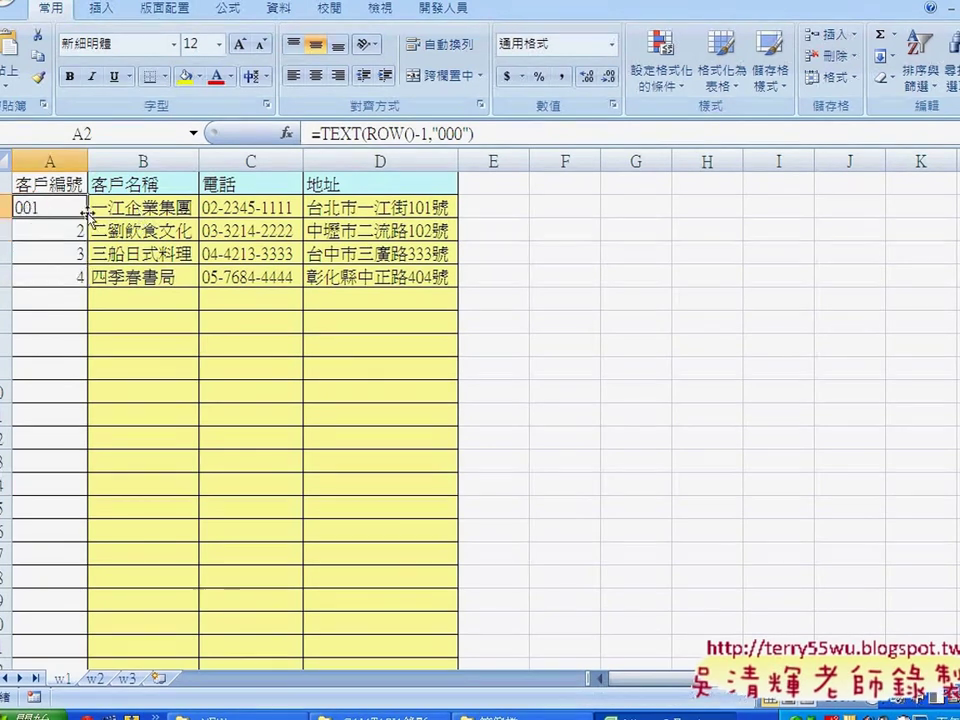
{"action": "left_click_drag", "start_coordinate": [88, 218], "coordinate": [88, 284]}
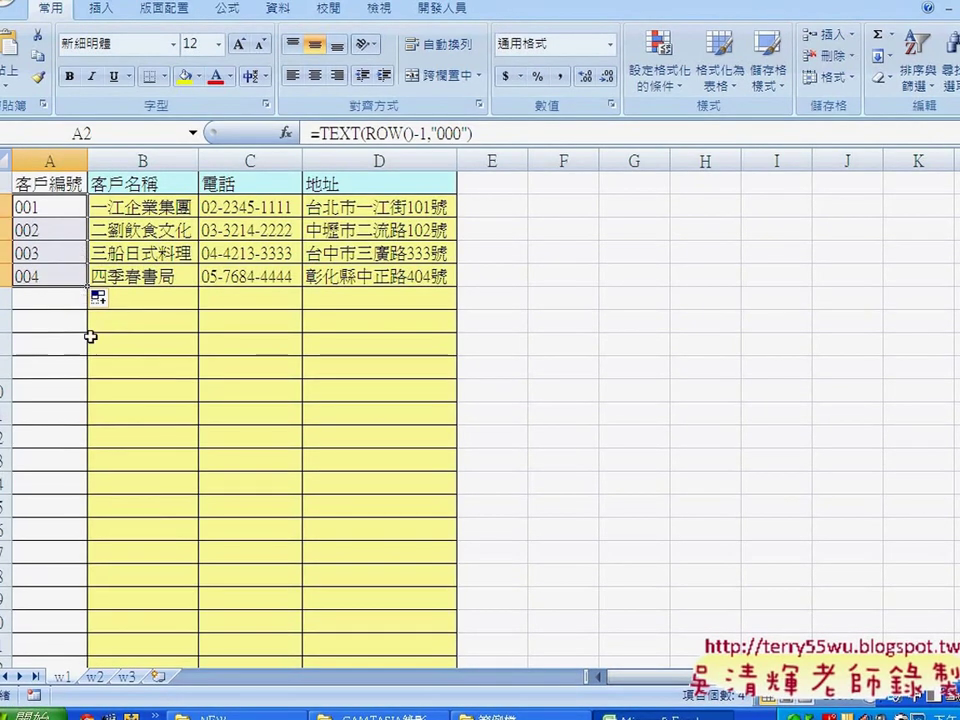
{"action": "left_click", "coordinate": [164, 302]}
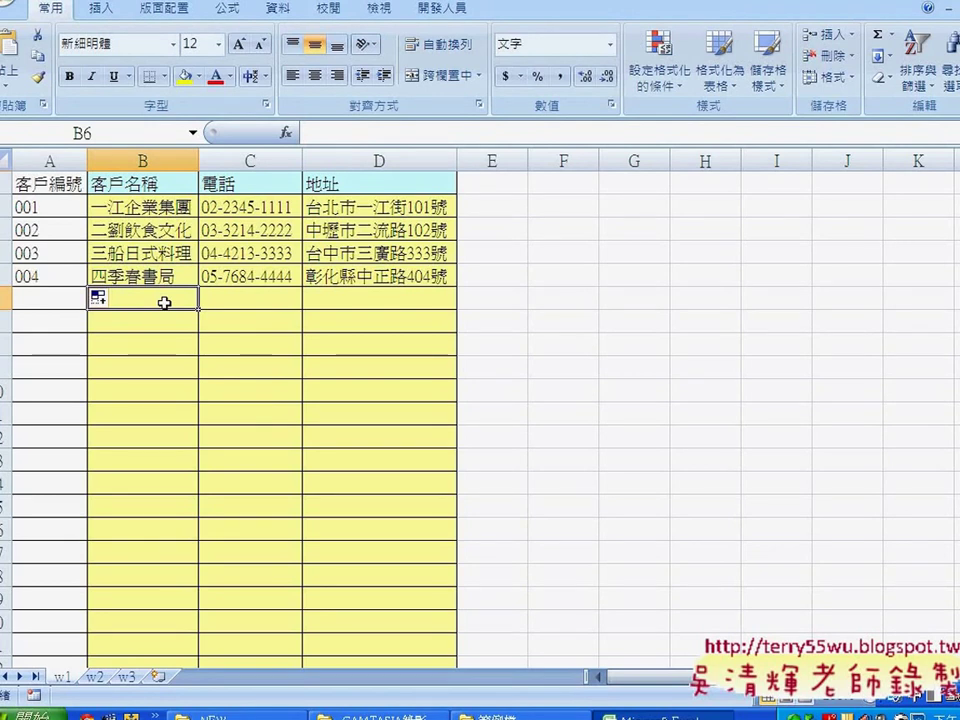
Enter the sample name XXXXXX in B6 and check that A6 shows ID 005.
{"action": "type", "text": "XXXXXX"}
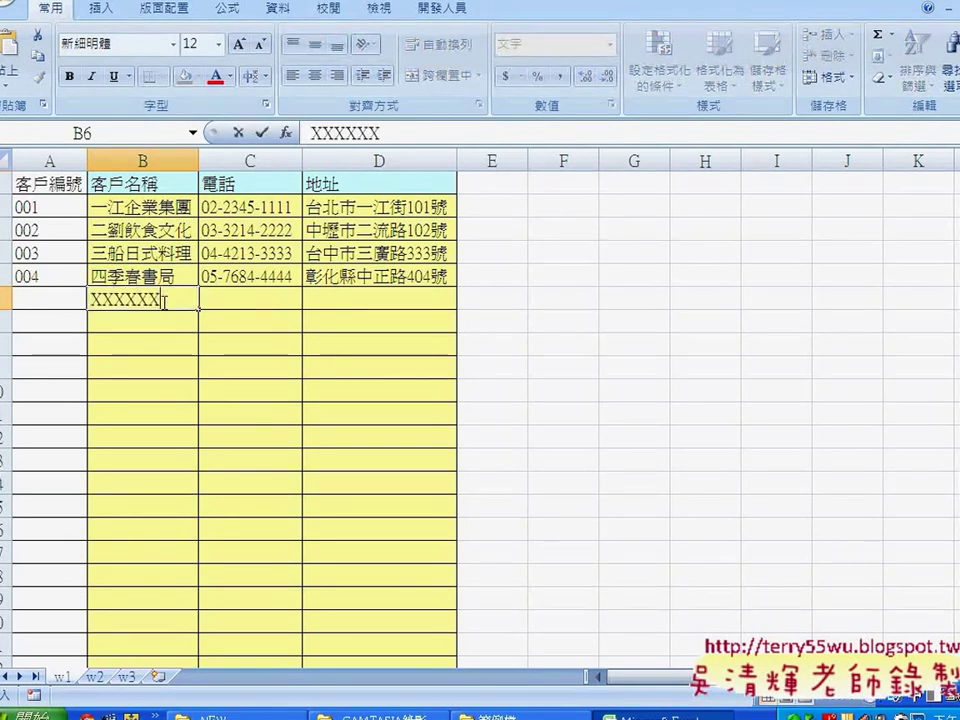
{"action": "left_click", "coordinate": [61, 300]}
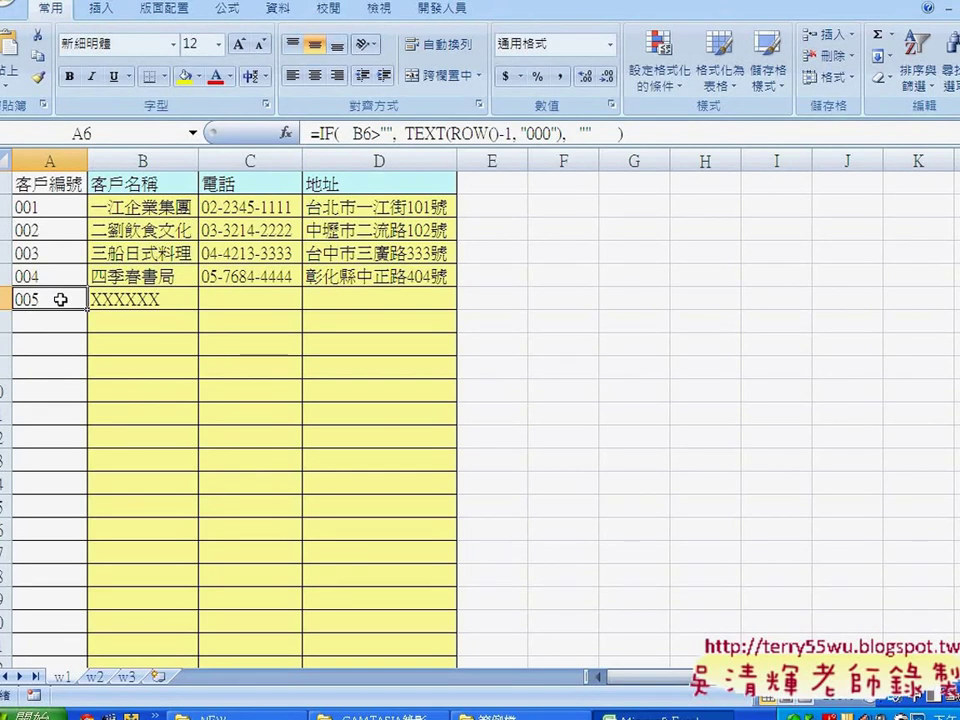
{"action": "left_click", "coordinate": [58, 320]}
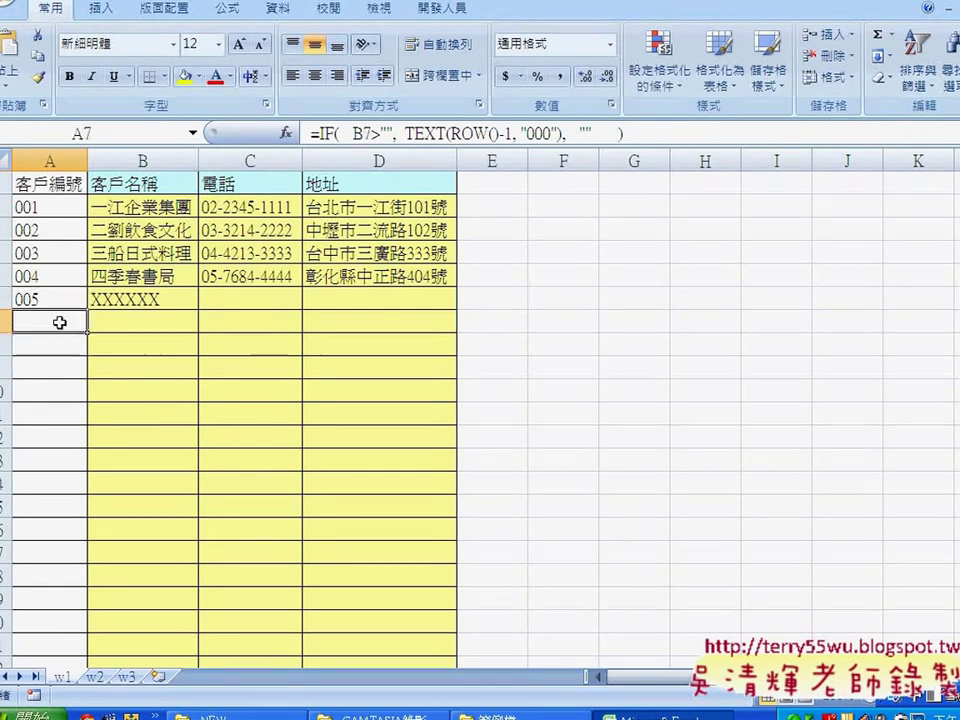
{"action": "left_click", "coordinate": [64, 300]}
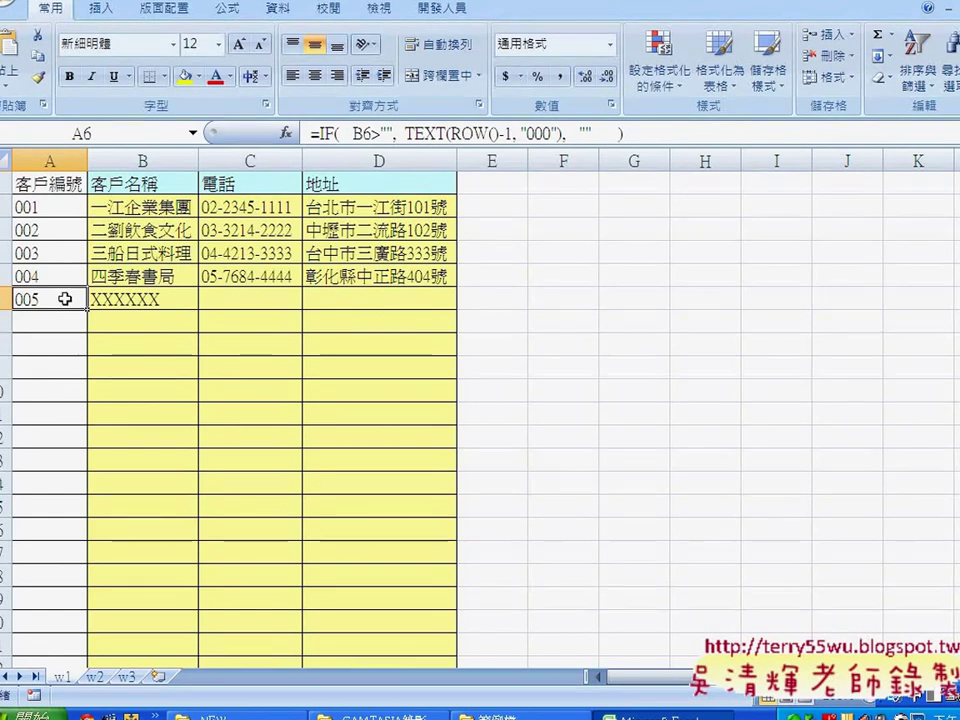
Compare A6's IF formula with A5's TEXT formula and the B6 name.
{"action": "left_click", "coordinate": [64, 282]}
{"action": "left_click", "coordinate": [60, 298]}
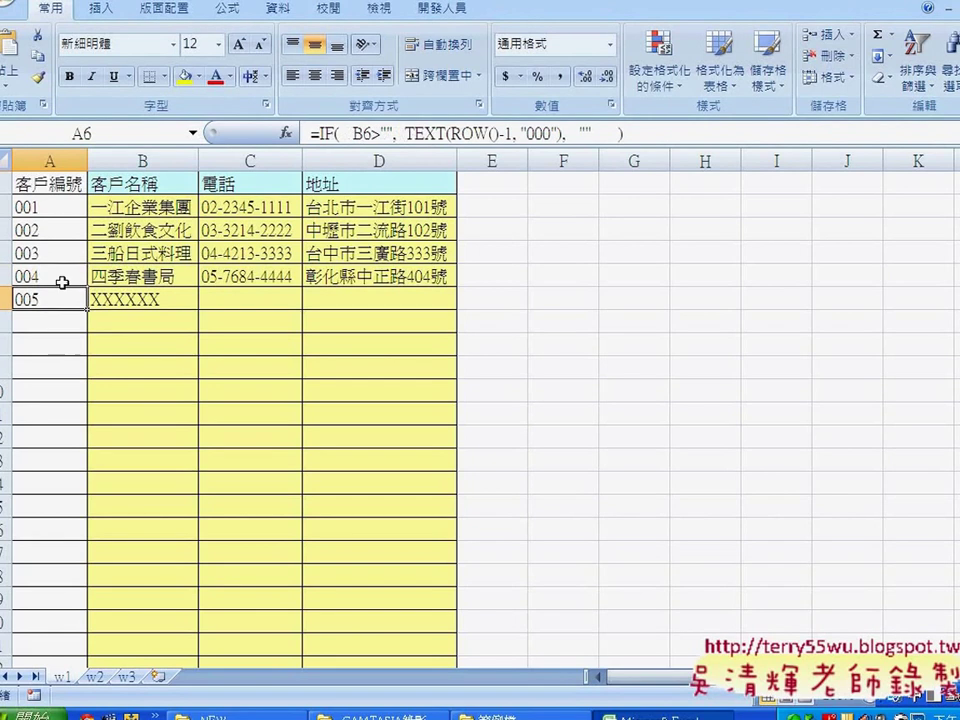
{"action": "left_click", "coordinate": [62, 279]}
{"action": "left_click", "coordinate": [53, 299]}
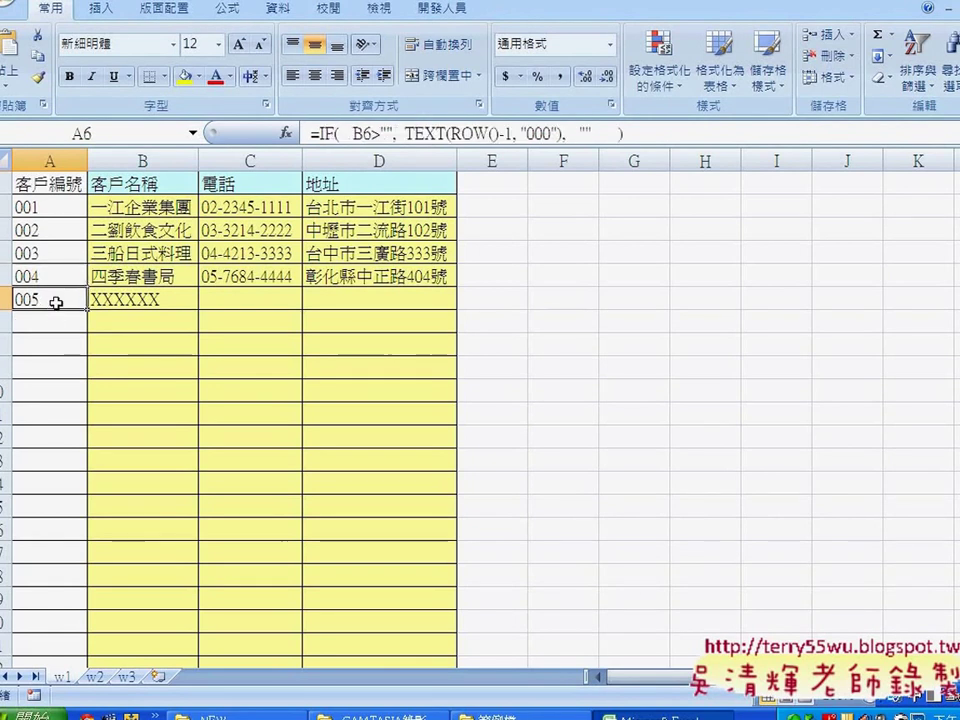
{"action": "left_click", "coordinate": [133, 300]}
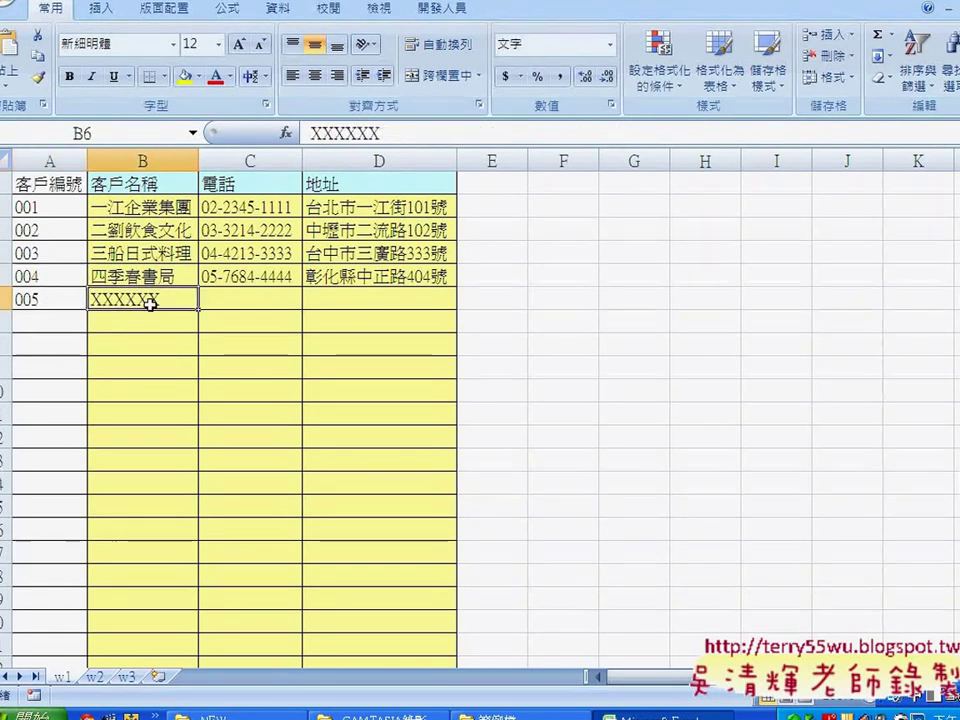
{"action": "left_click", "coordinate": [52, 302]}
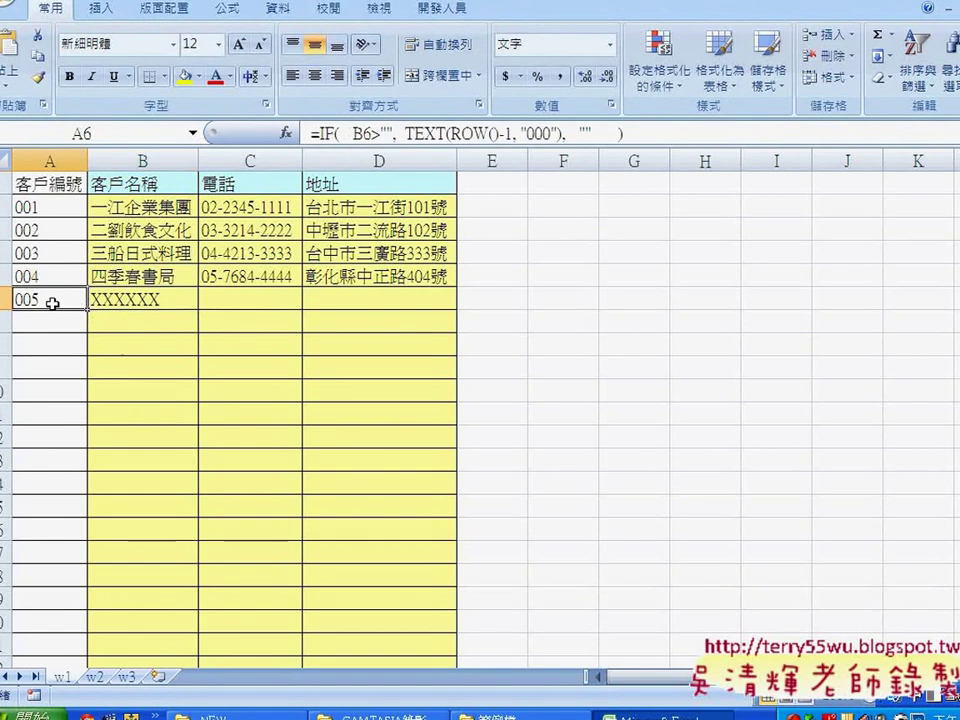
{"action": "left_click", "coordinate": [133, 302]}
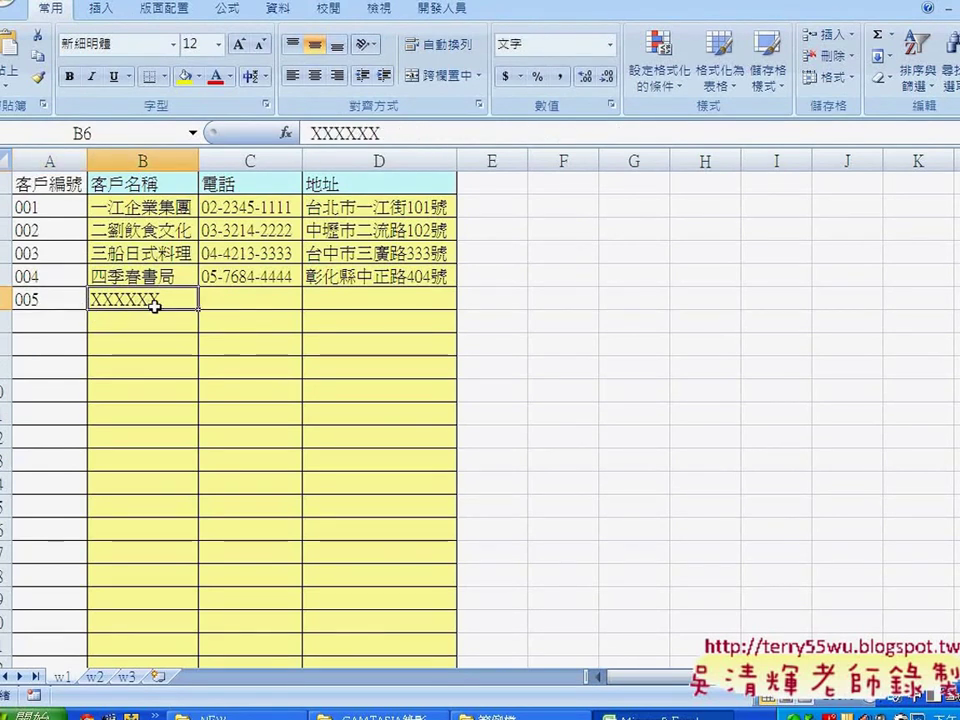
{"action": "left_click", "coordinate": [50, 300]}
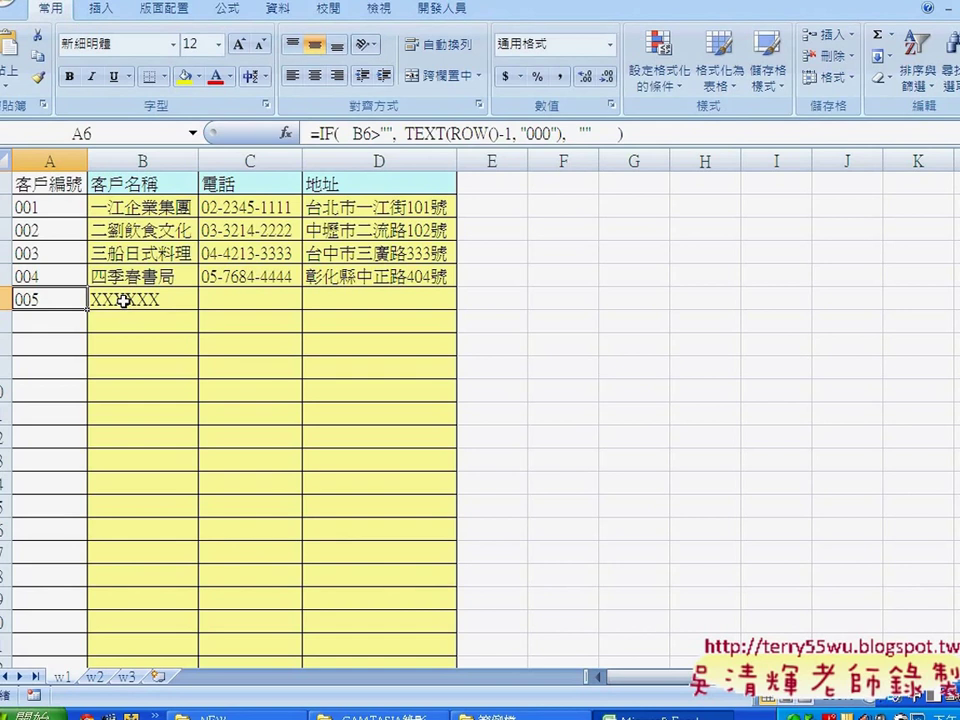
{"action": "left_click", "coordinate": [59, 213]}
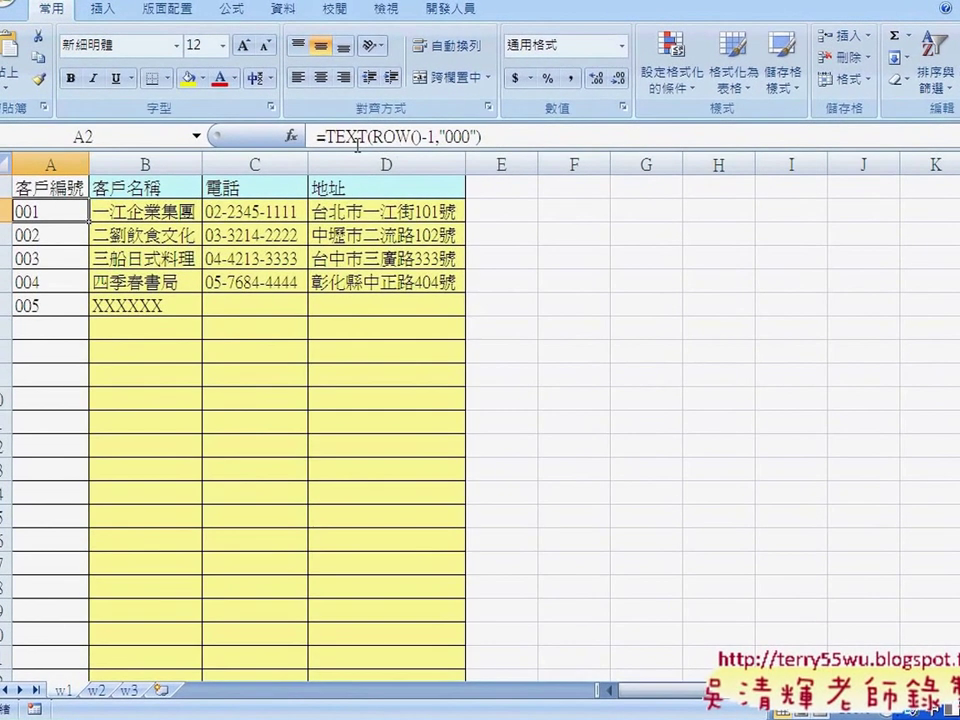
Cut the TEXT(...) part out of A2's formula, leaving only the equals sign.
{"action": "left_click_drag", "start_coordinate": [325, 136], "coordinate": [485, 136]}
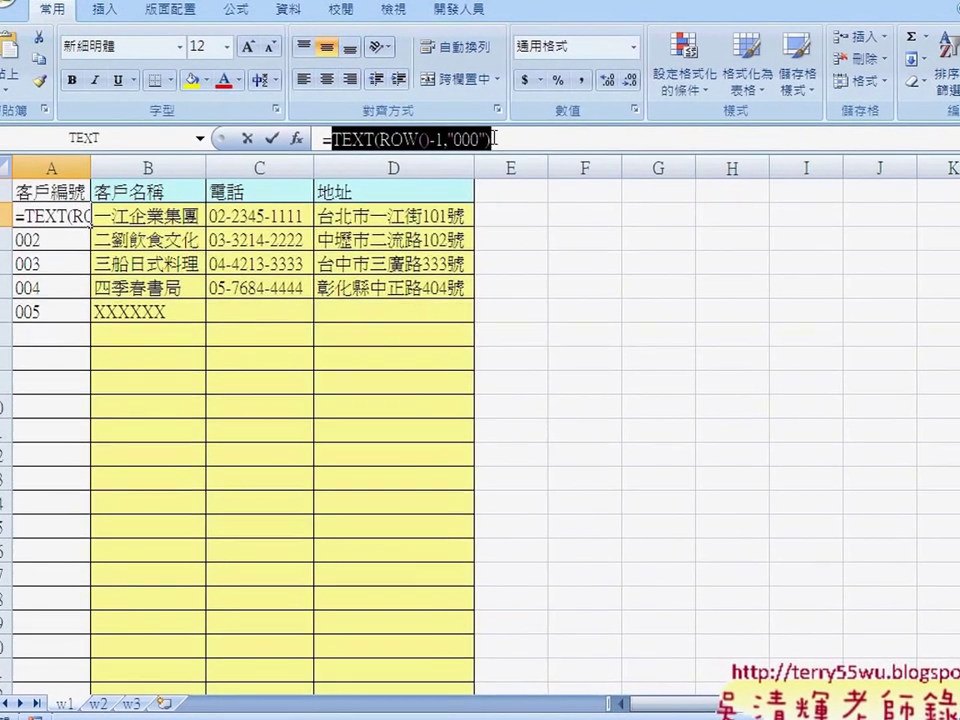
{"action": "right_click", "coordinate": [650, 140]}
{"action": "left_click", "coordinate": [690, 150]}
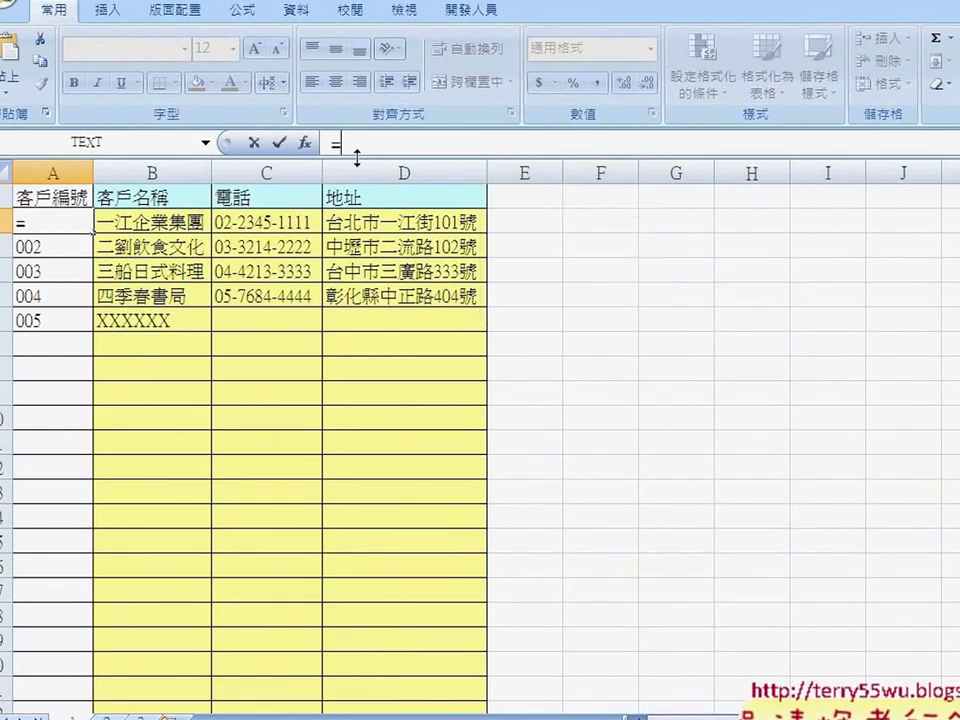
Insert the IF function into A2, chosen from the 全部 (All) category.
{"action": "left_click", "coordinate": [304, 142]}
{"action": "left_click", "coordinate": [509, 304]}
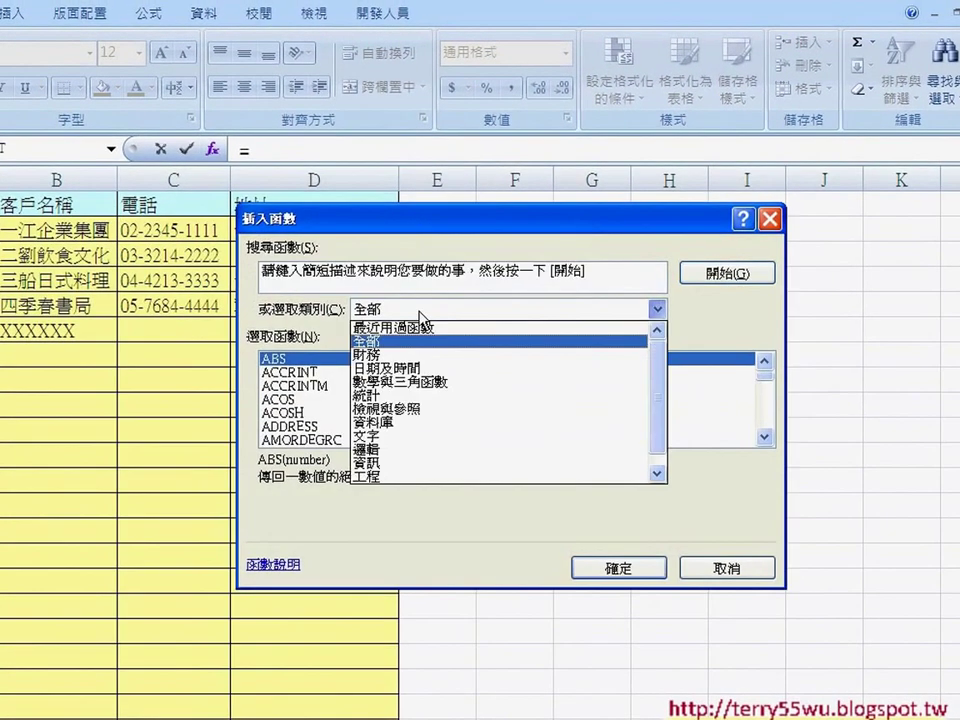
{"action": "left_click", "coordinate": [415, 348]}
{"action": "key", "text": "i"}
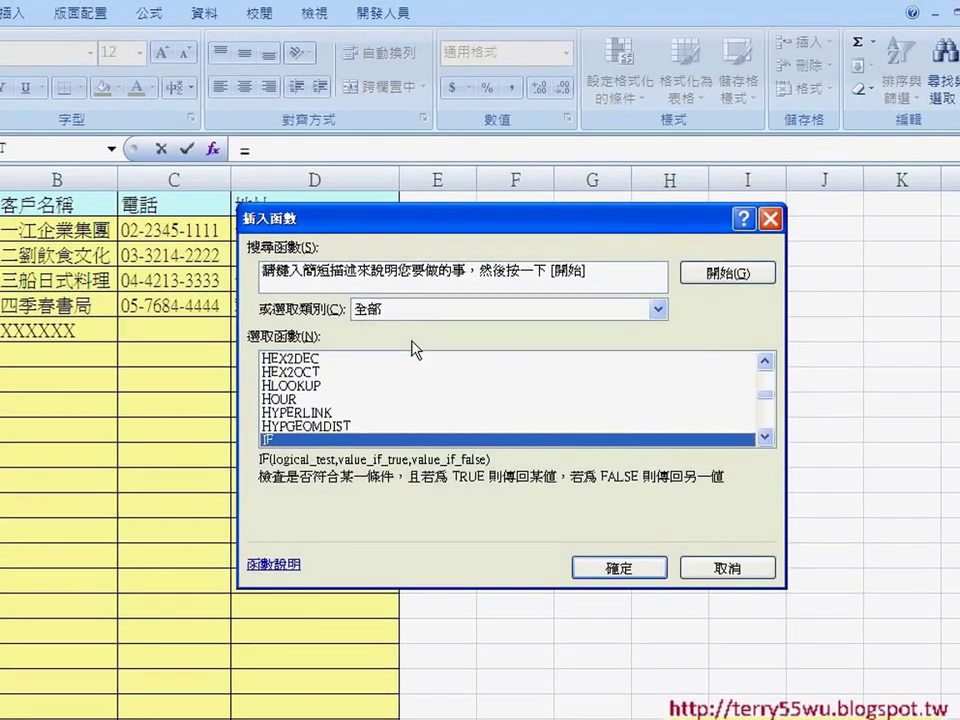
{"action": "key", "text": "Return"}
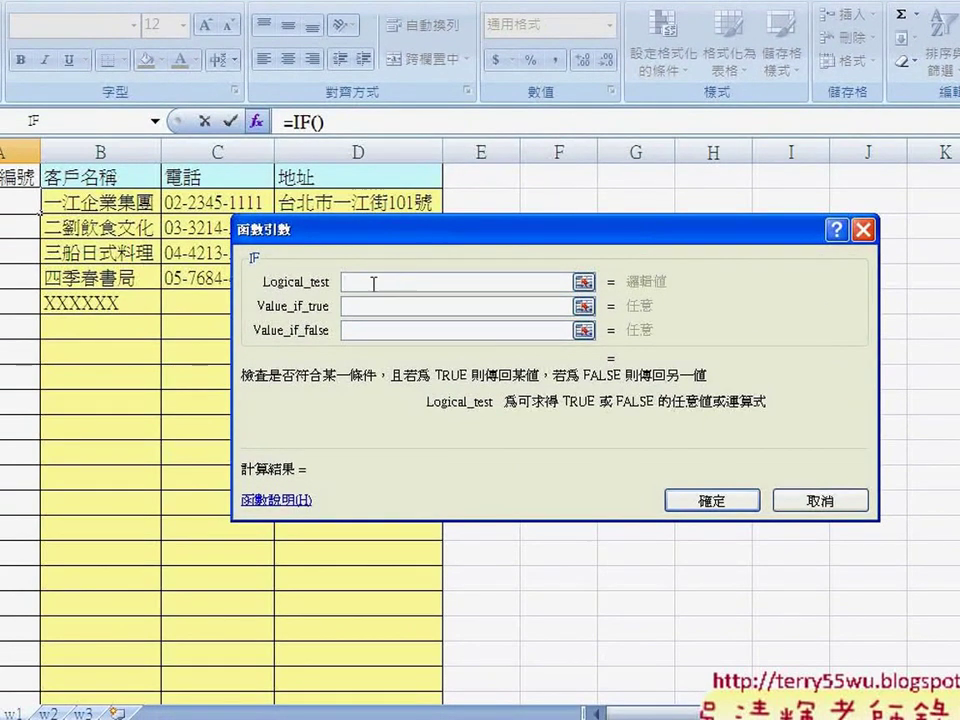
Set IF arguments to B2="", "", and TEXT(ROW()-1,"000"), then confirm.
{"action": "left_click_drag", "start_coordinate": [366, 234], "coordinate": [472, 187]}
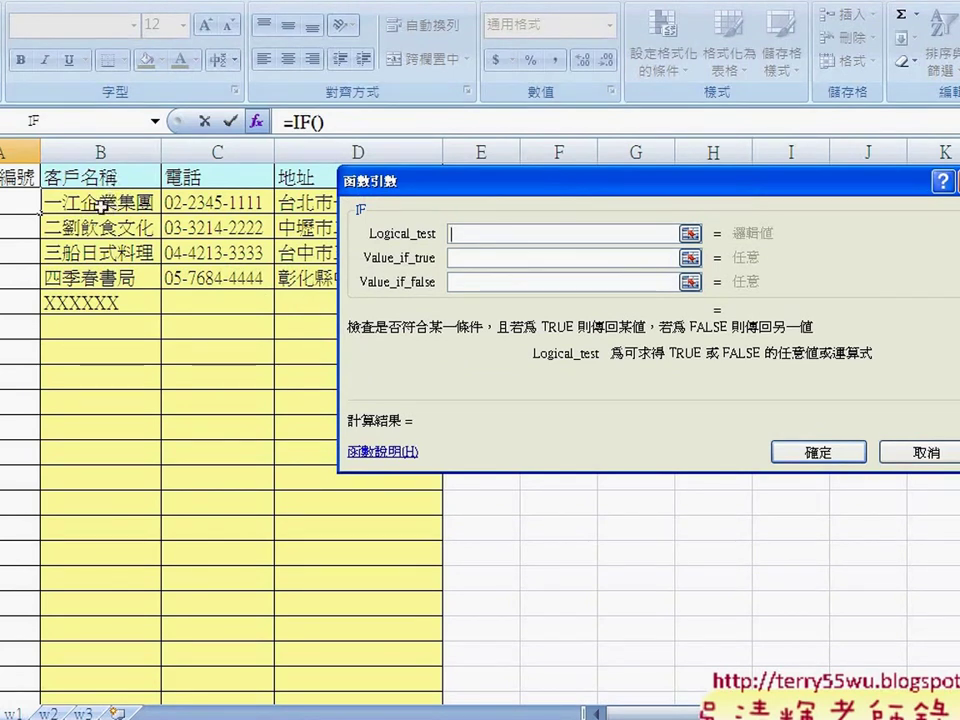
{"action": "left_click", "coordinate": [103, 205]}
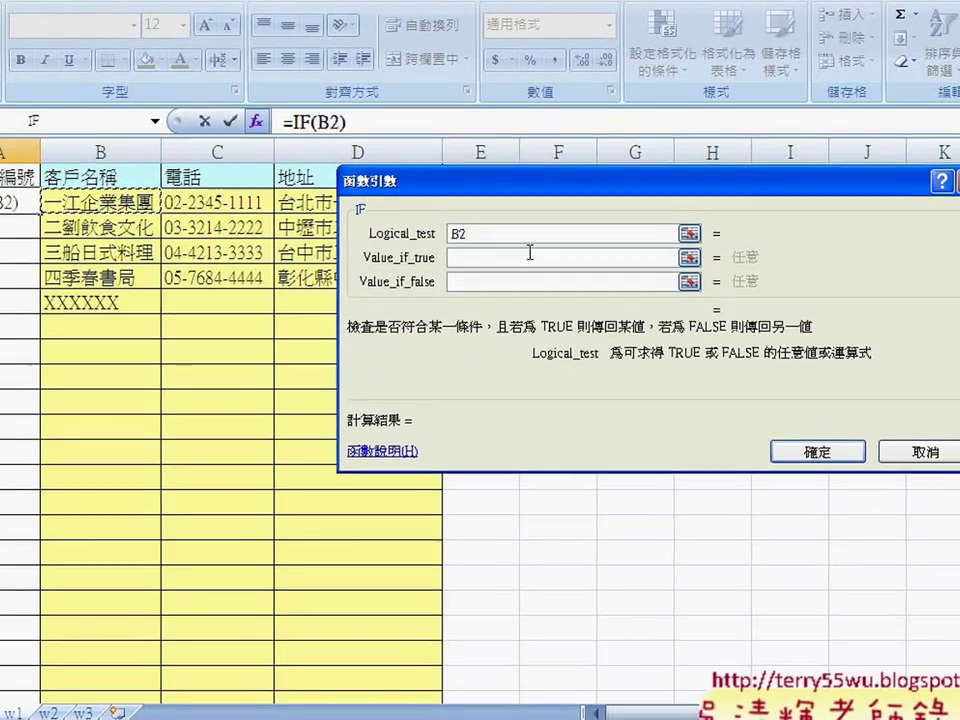
{"action": "type", "text": "-"}
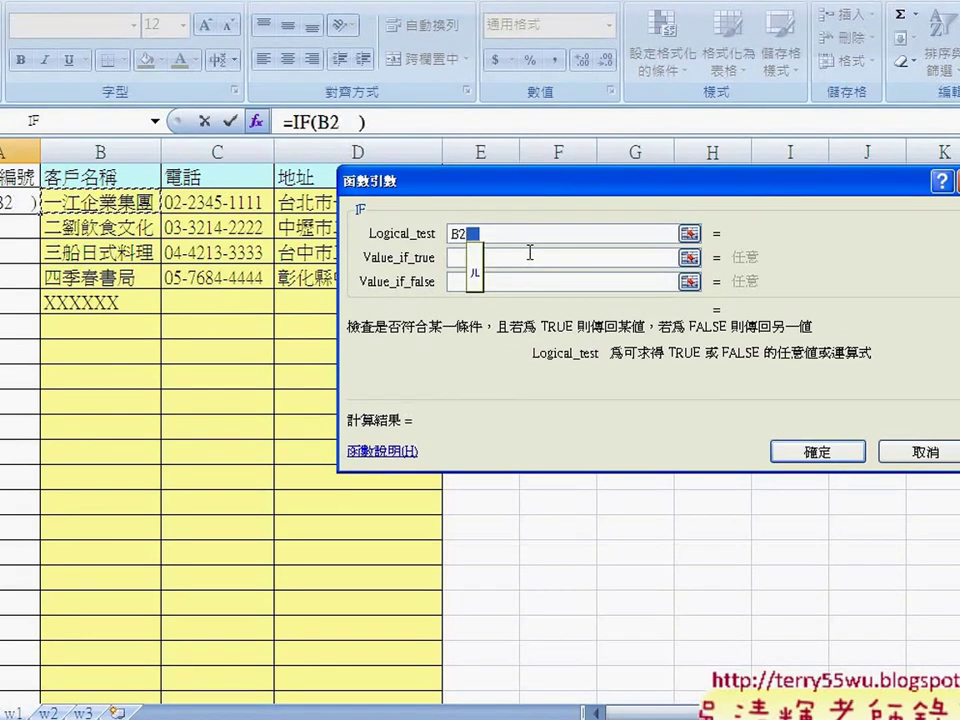
{"action": "key", "text": "BackSpace"}
{"action": "type", "text": "=\""}
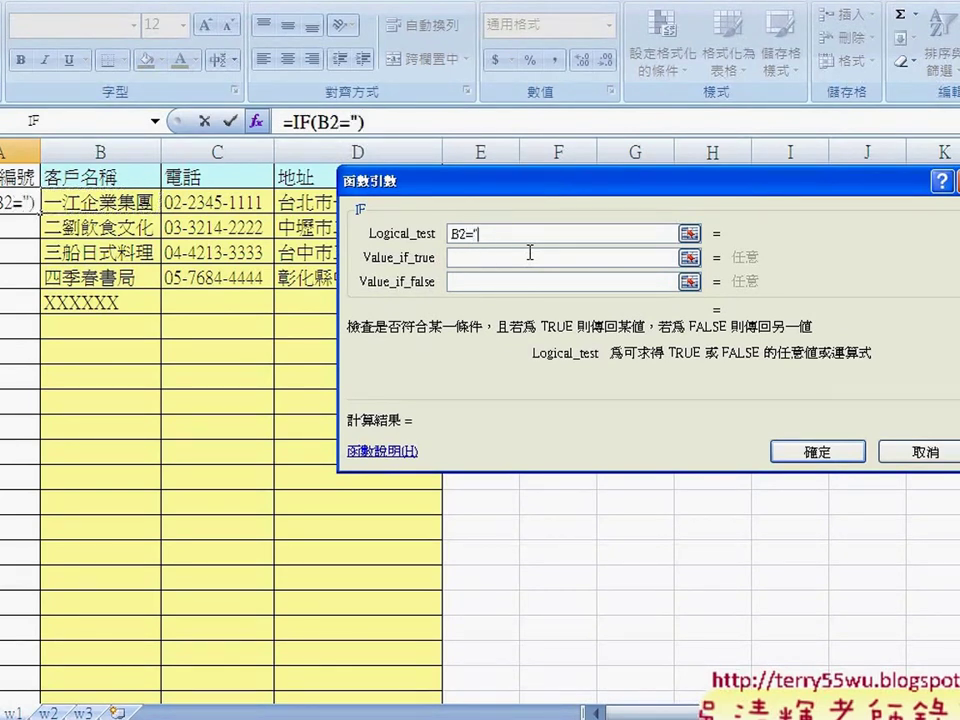
{"action": "type", "text": "\""}
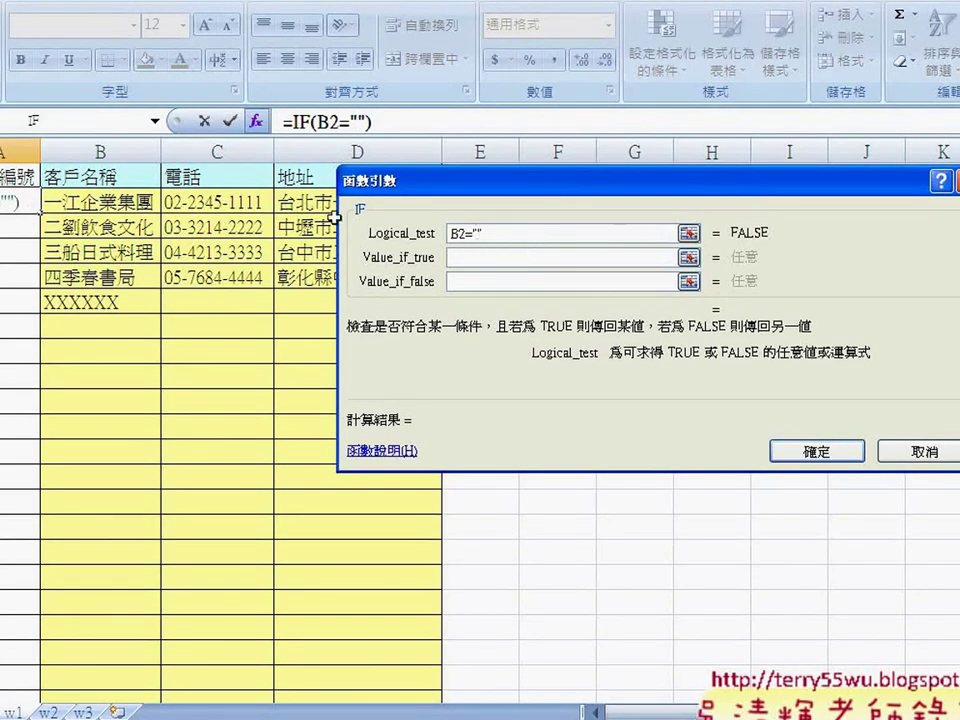
{"action": "left_click", "coordinate": [455, 258]}
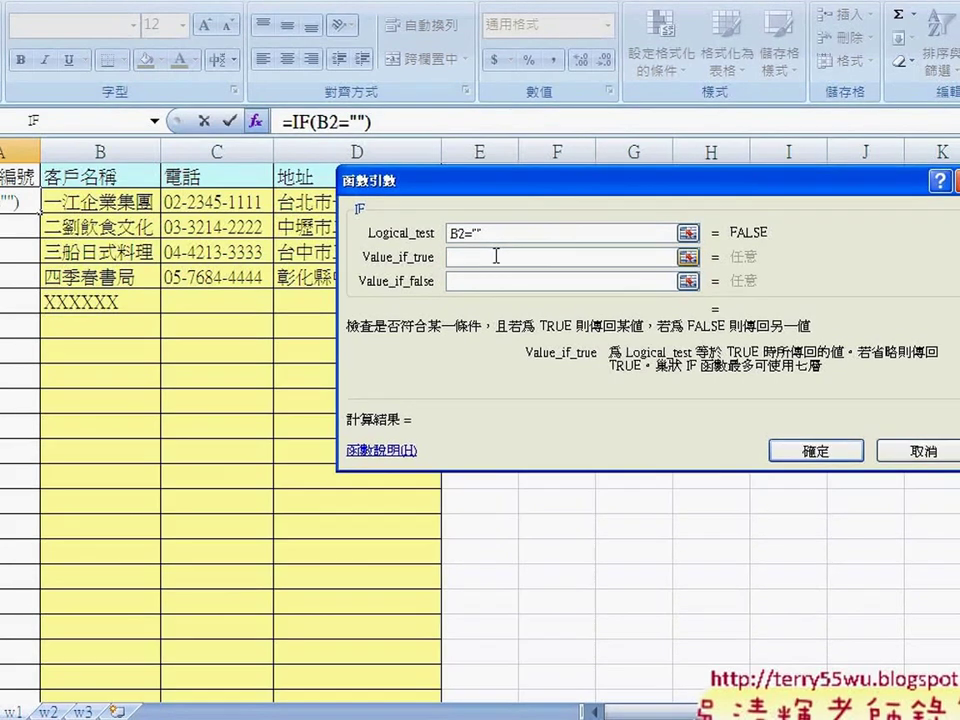
{"action": "type", "text": "\"\""}
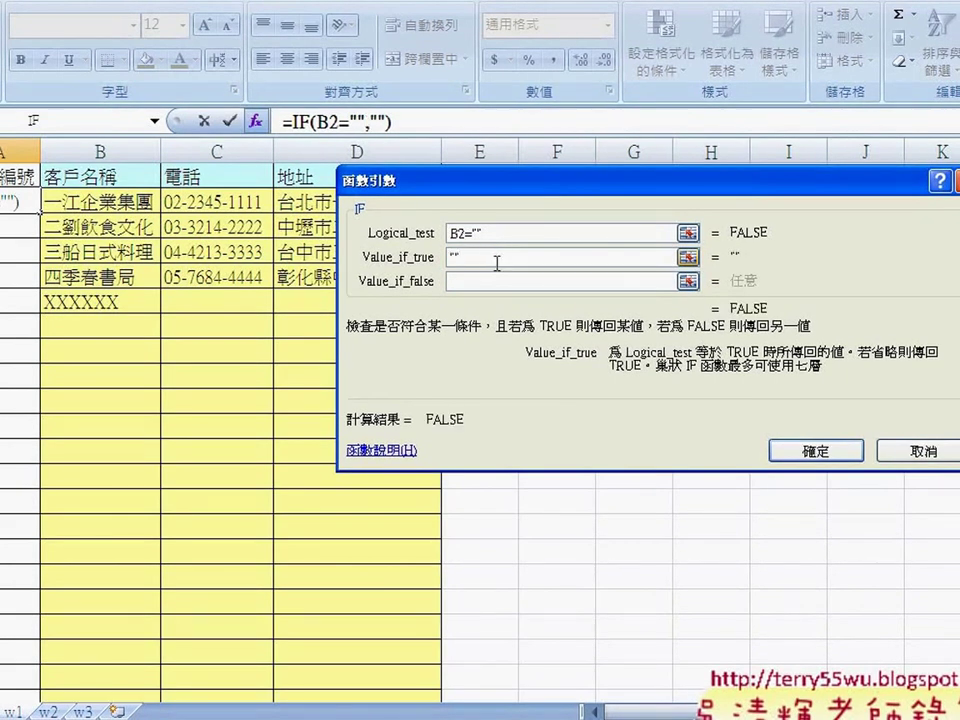
{"action": "left_click", "coordinate": [489, 282]}
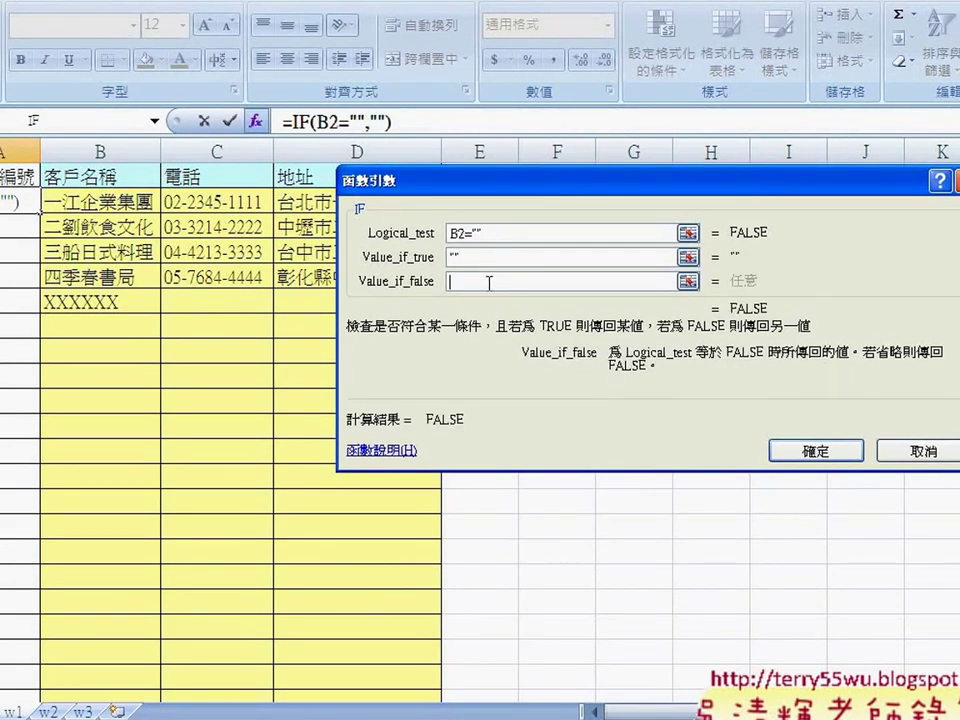
{"action": "type", "text": "TEXT(ROW()-1,\"000\")"}
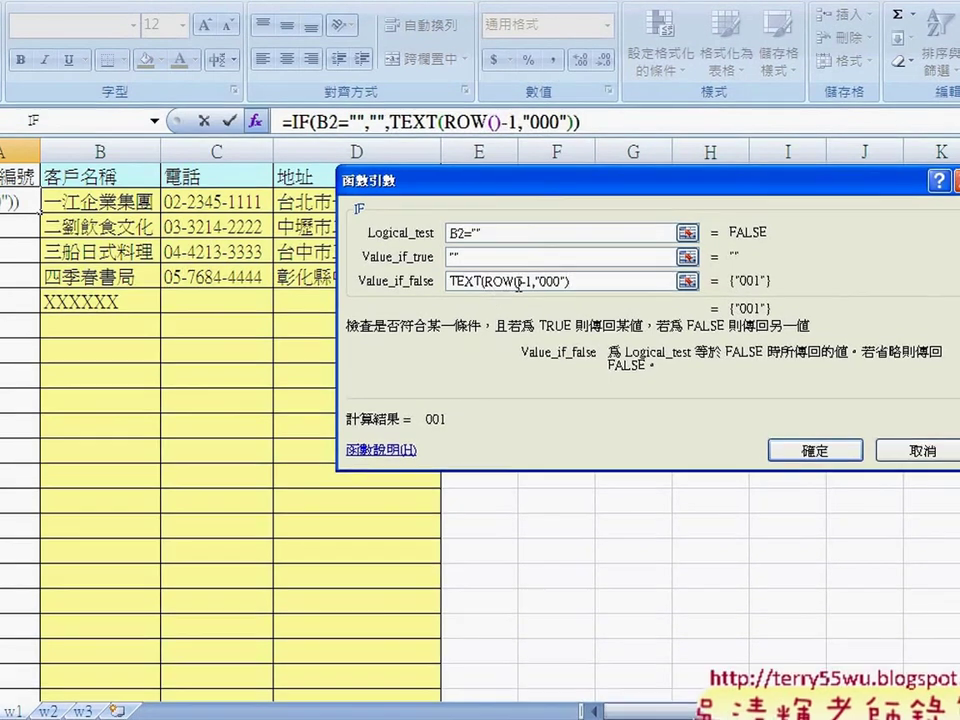
{"action": "left_click", "coordinate": [812, 452]}
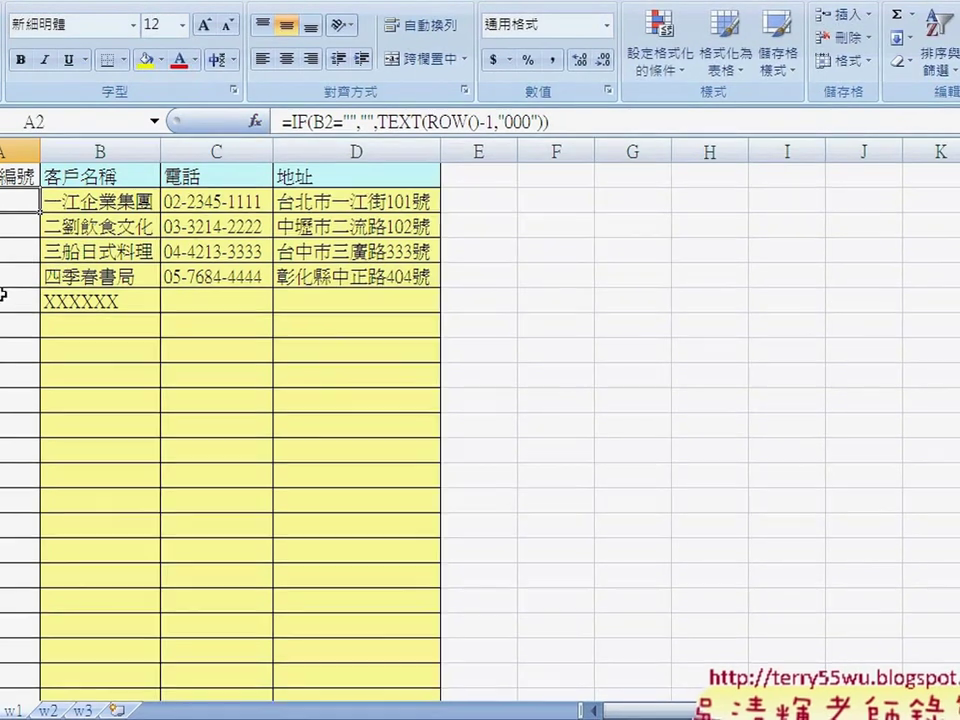
Fill A2's IF formula down column A to row 921 and return to the sheet's top.
{"action": "left_click_drag", "start_coordinate": [33, 210], "coordinate": [38, 315]}
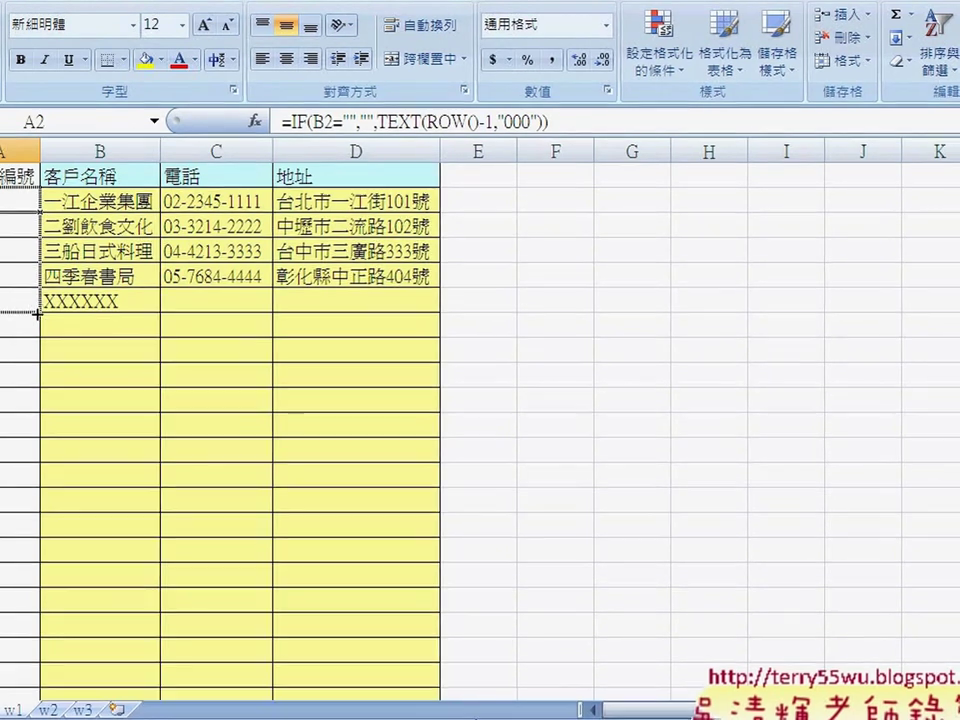
{"action": "left_click_drag", "start_coordinate": [38, 700], "coordinate": [38, 662]}
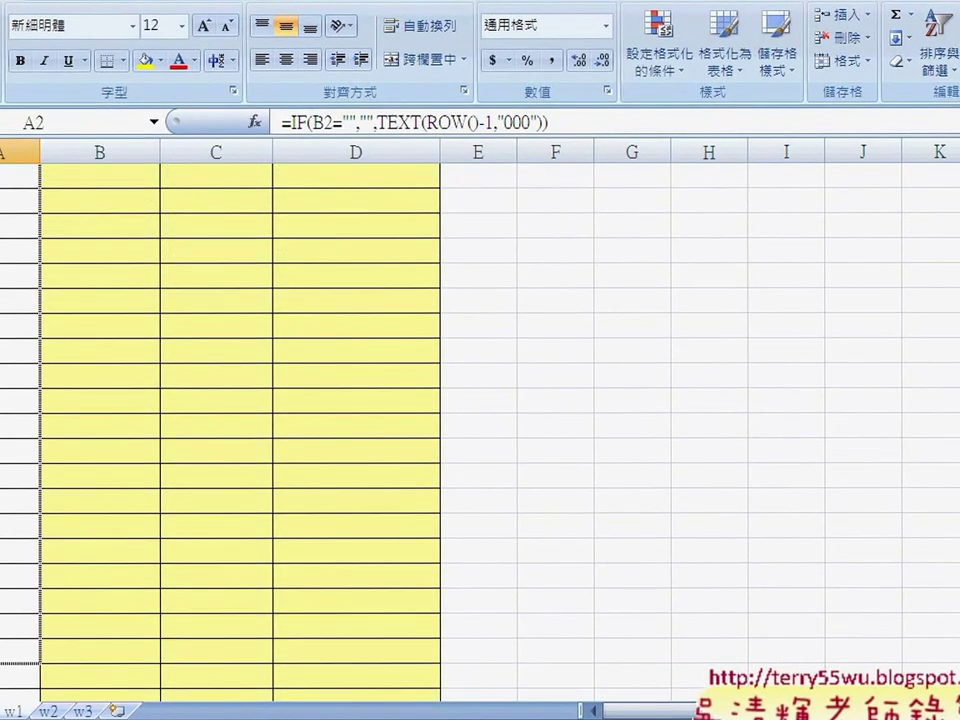
{"action": "left_click_drag", "start_coordinate": [38, 662], "coordinate": [38, 700]}
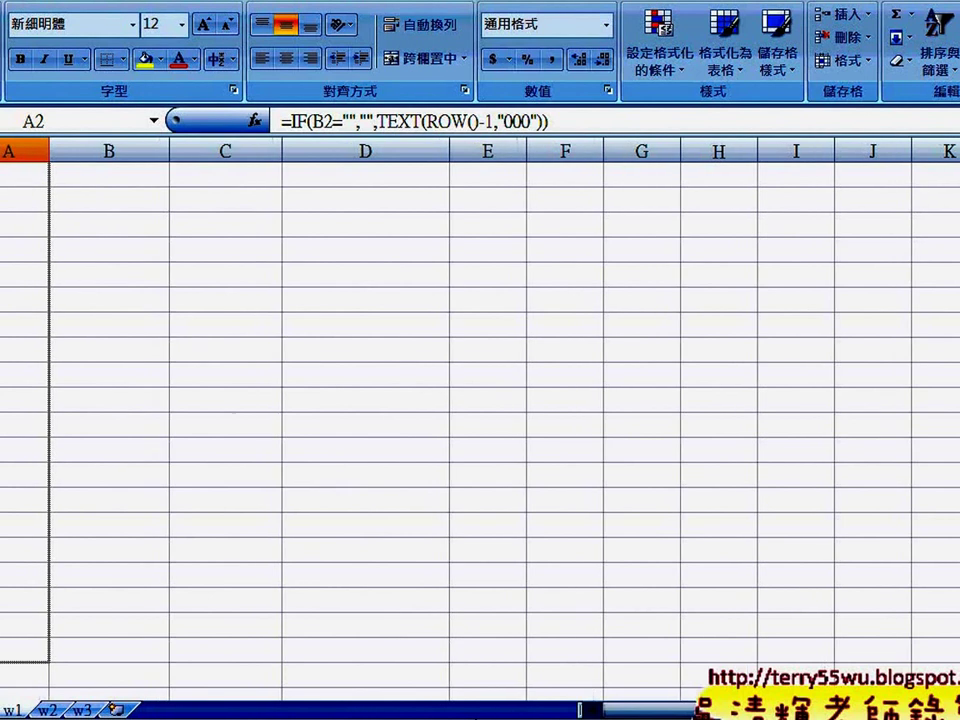
{"action": "mouse_move", "coordinate": [38, 662]}
{"action": "left_mouse_down"}
{"action": "mouse_move", "coordinate": [28, 148]}
{"action": "mouse_move", "coordinate": [15, 235]}
{"action": "mouse_move", "coordinate": [6, 150]}
{"action": "mouse_move", "coordinate": [6, 262]}
{"action": "mouse_move", "coordinate": [24, 335]}
{"action": "left_mouse_up"}
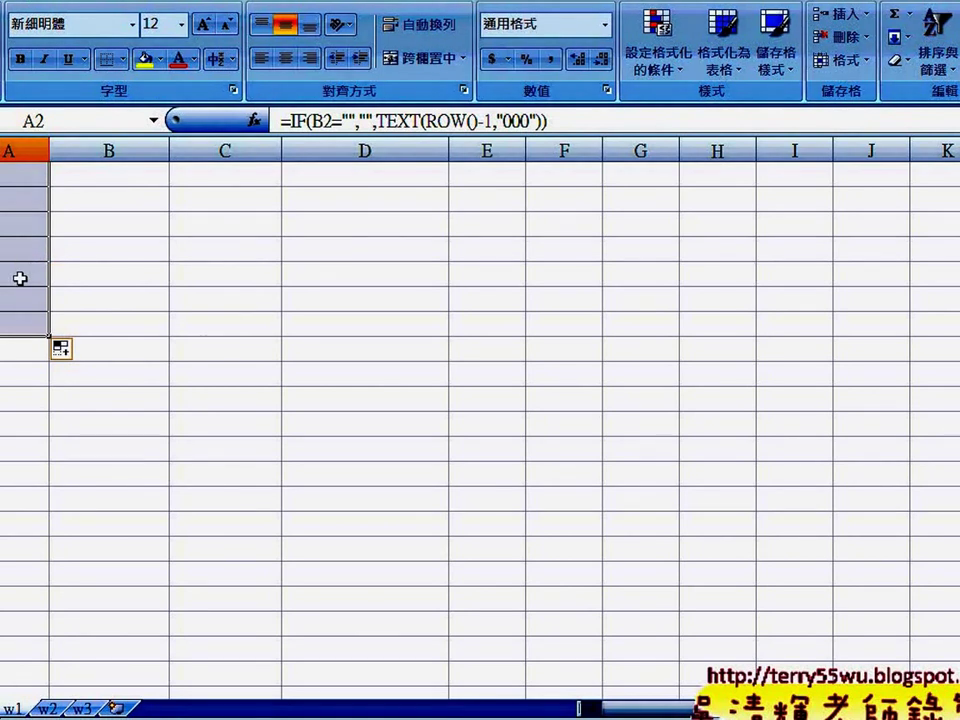
{"action": "left_click_drag", "start_coordinate": [17, 279], "coordinate": [13, 314]}
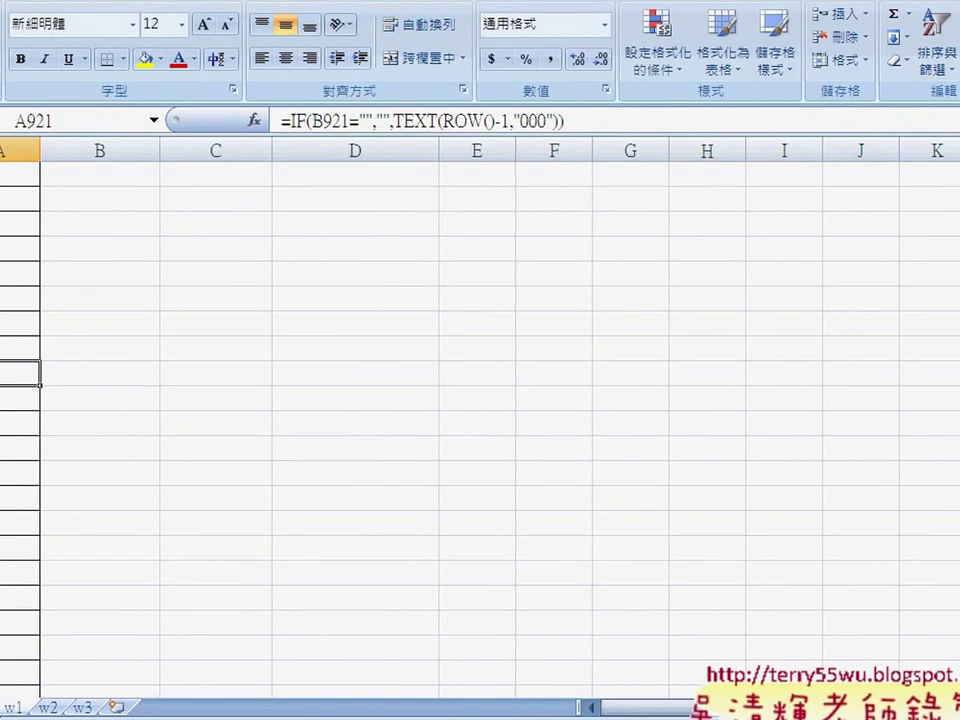
{"action": "key", "text": "ctrl+Home"}
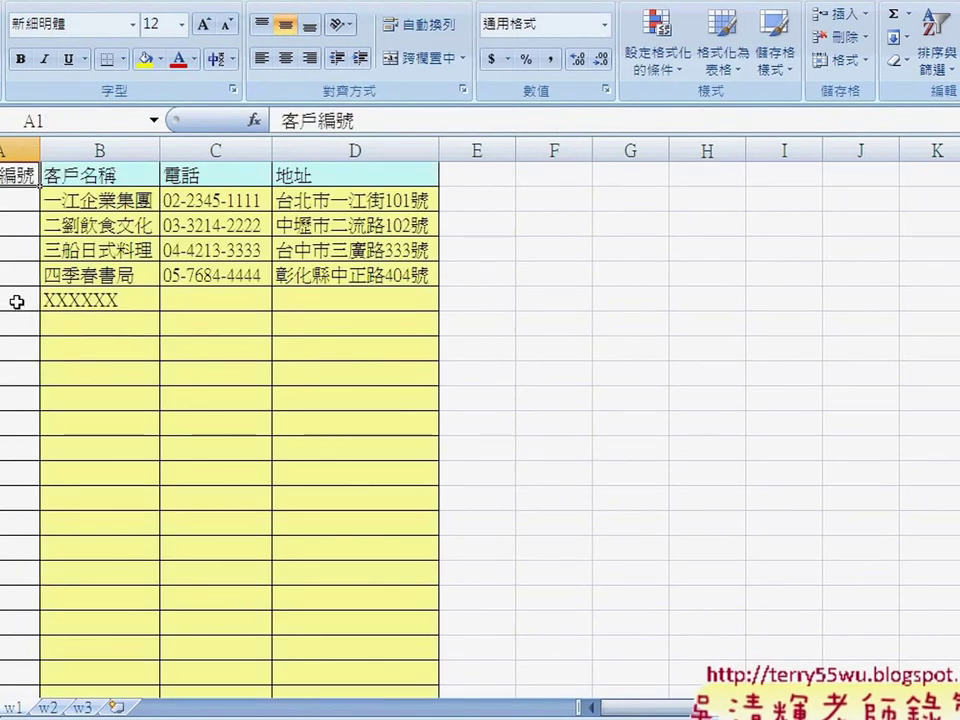
Enter XXXXXX in B7 via AutoComplete and check A7's ID formula.
{"action": "left_click", "coordinate": [17, 302]}
{"action": "left_click", "coordinate": [100, 327]}
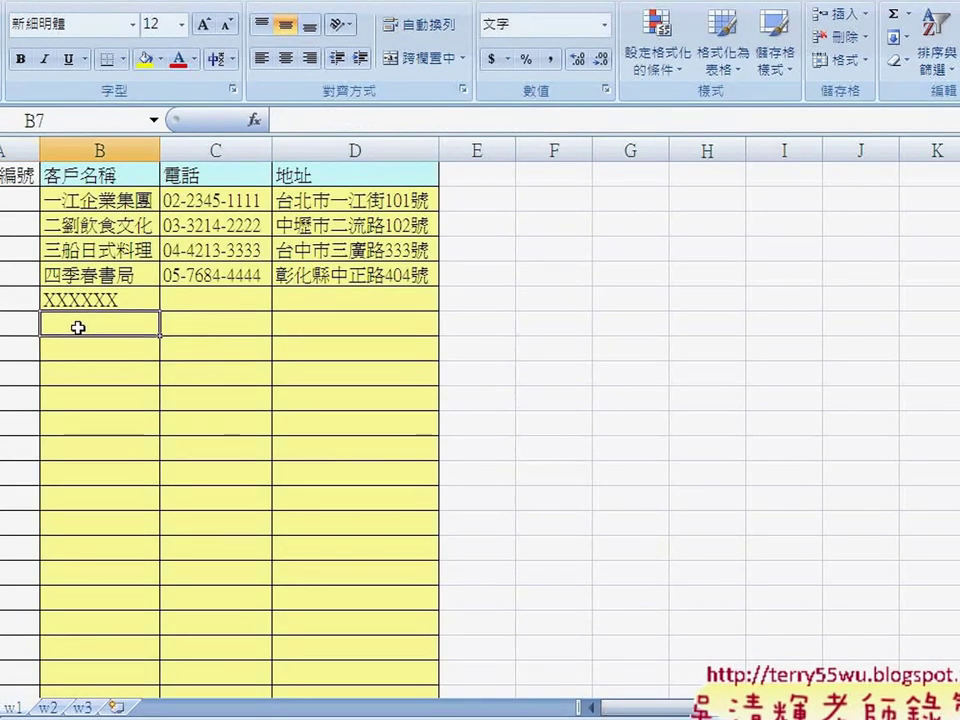
{"action": "type", "text": "XXXXXX"}
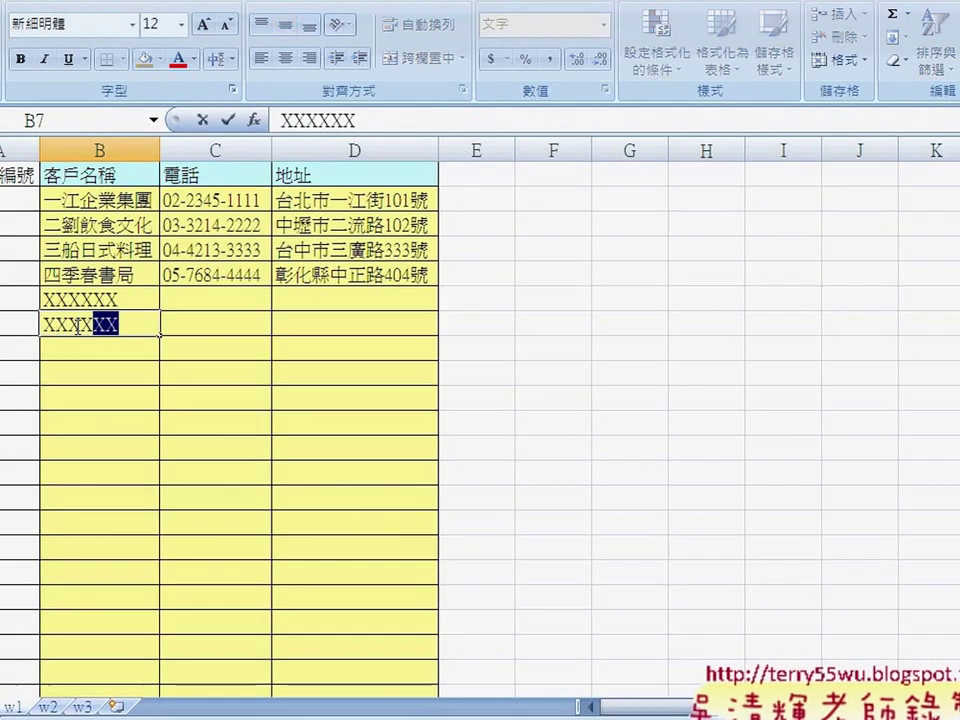
{"action": "type", "text": "X"}
{"action": "key", "text": "Return"}
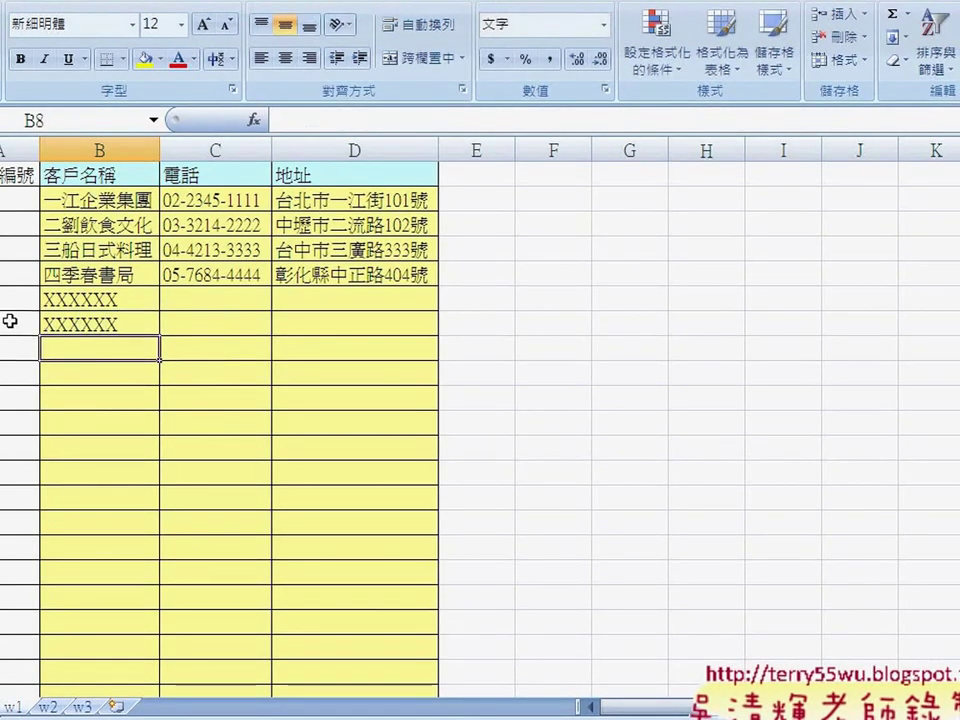
{"action": "left_click", "coordinate": [9, 321]}
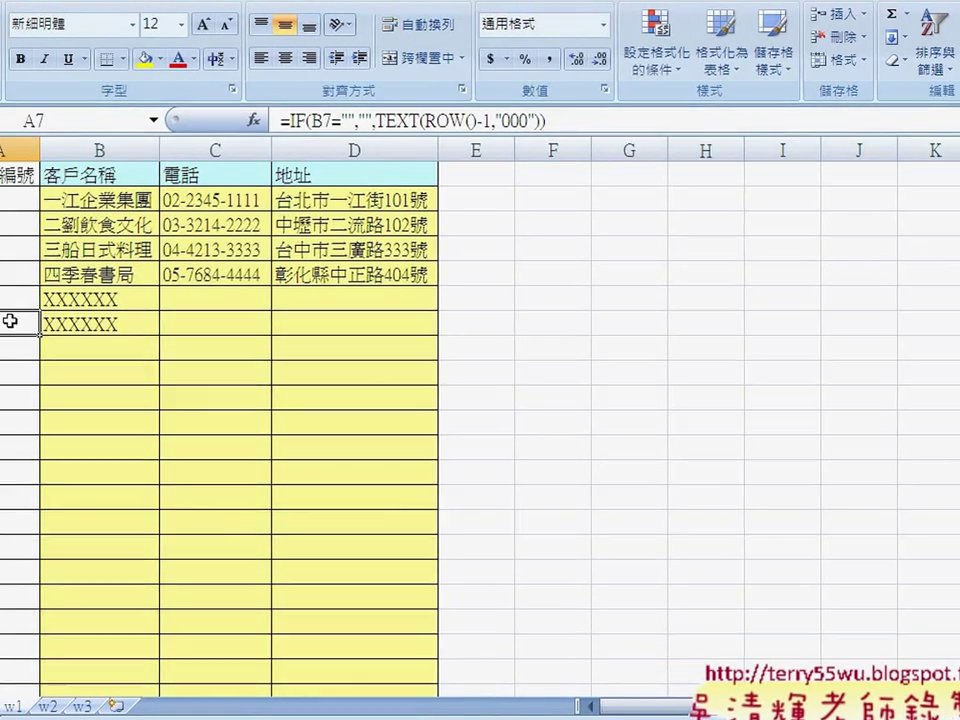
{"action": "key", "text": "alt+Tab"}
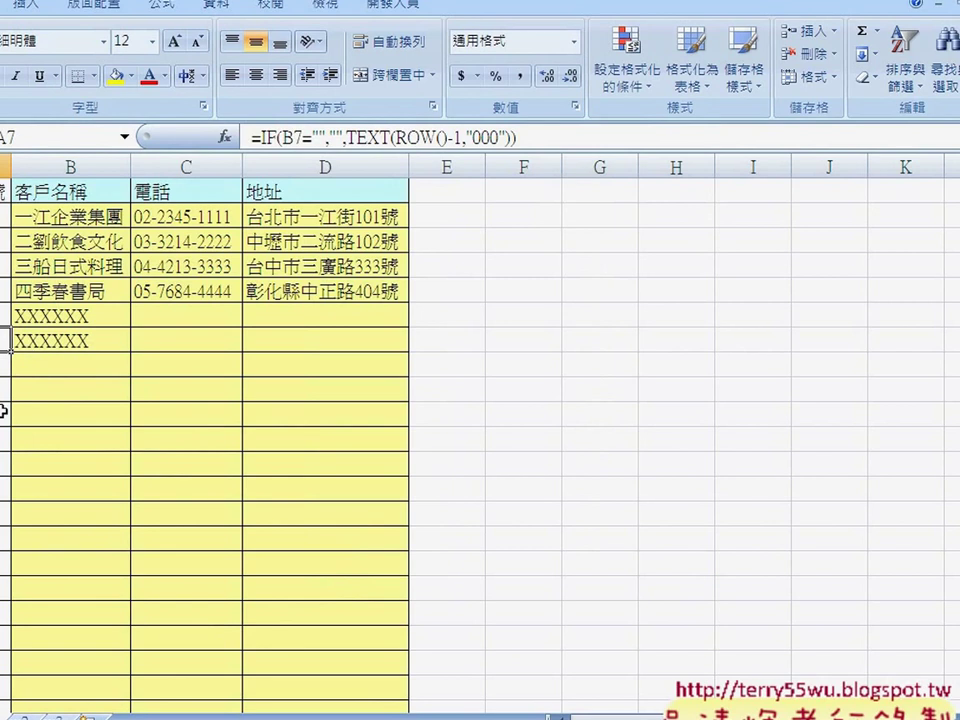
Highlight the TEXT(ROW()-1,"000") portion of A2's formula in the formula bar.
{"action": "left_click", "coordinate": [5, 216]}
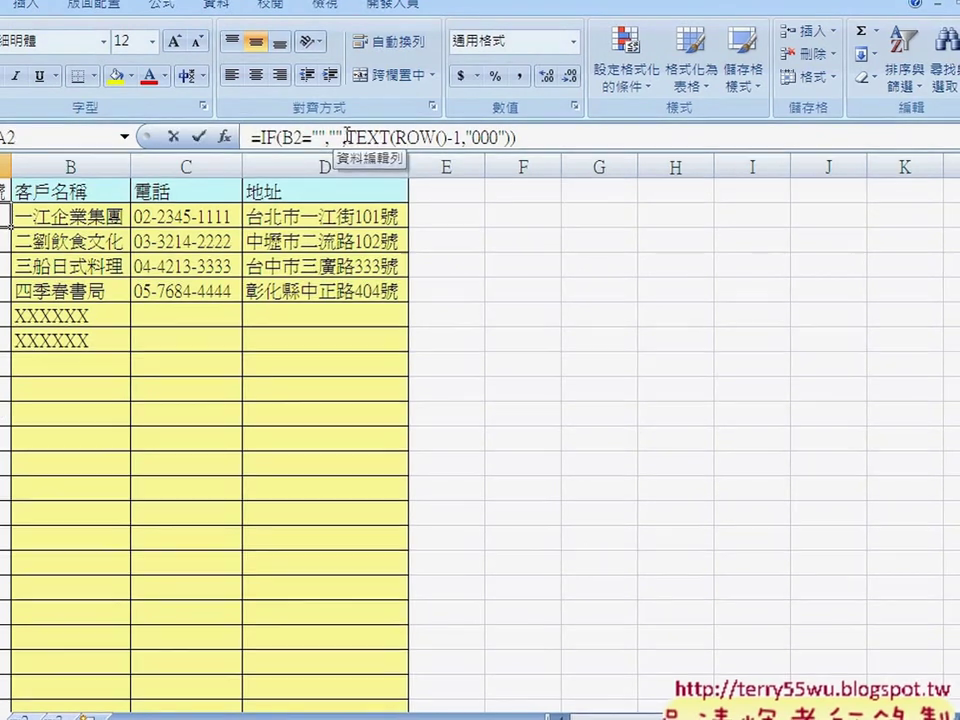
{"action": "left_click_drag", "start_coordinate": [345, 137], "coordinate": [455, 137]}
{"action": "left_click", "coordinate": [430, 137]}
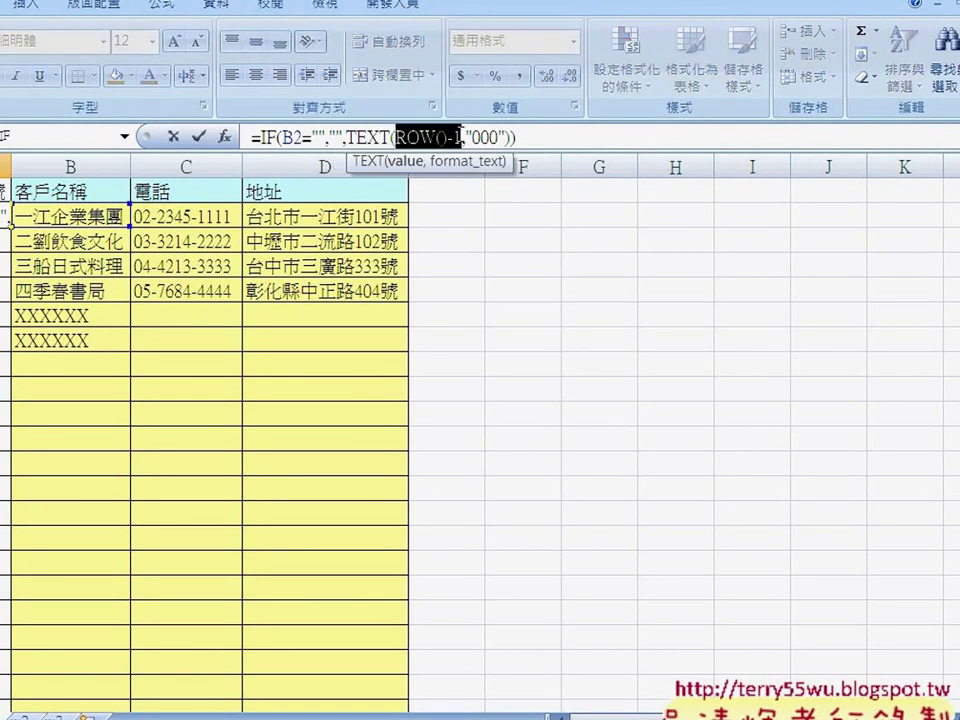
{"action": "left_click_drag", "start_coordinate": [437, 136], "coordinate": [462, 136]}
{"action": "left_click", "coordinate": [348, 137]}
{"action": "key", "text": "shift+Right"}
{"action": "key", "text": "shift+Right"}
{"action": "key", "text": "shift+Right"}
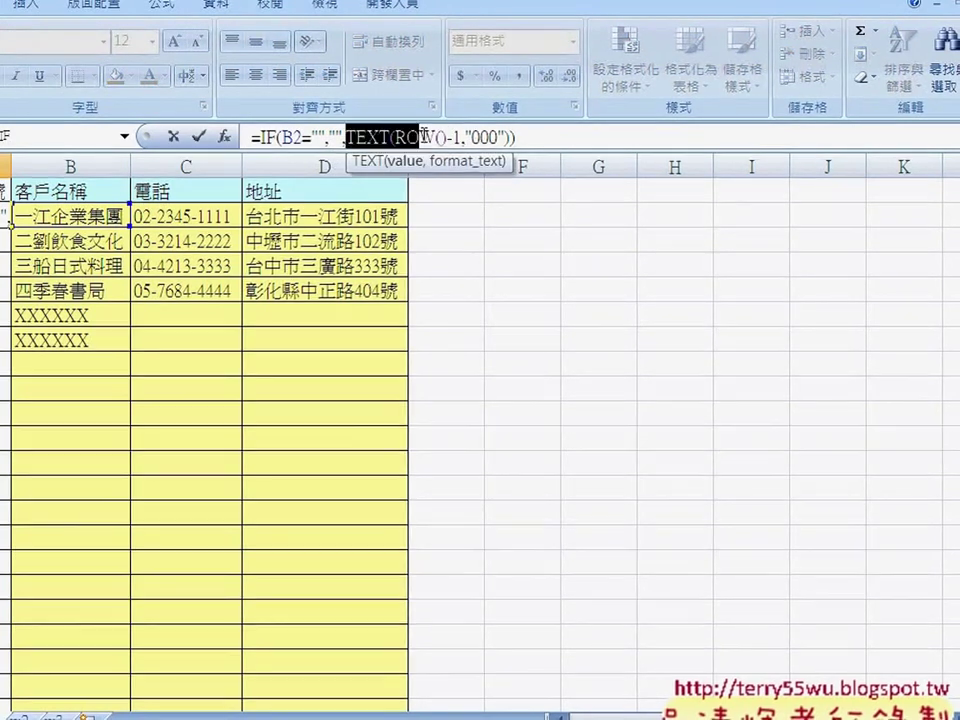
{"action": "key", "text": "shift+Right"}
{"action": "key", "text": "shift+Right"}
{"action": "key", "text": "shift+Right"}
{"action": "key", "text": "shift+Right"}
{"action": "key", "text": "shift+Right"}
{"action": "key", "text": "shift+Right"}
{"action": "key", "text": "shift+Right"}
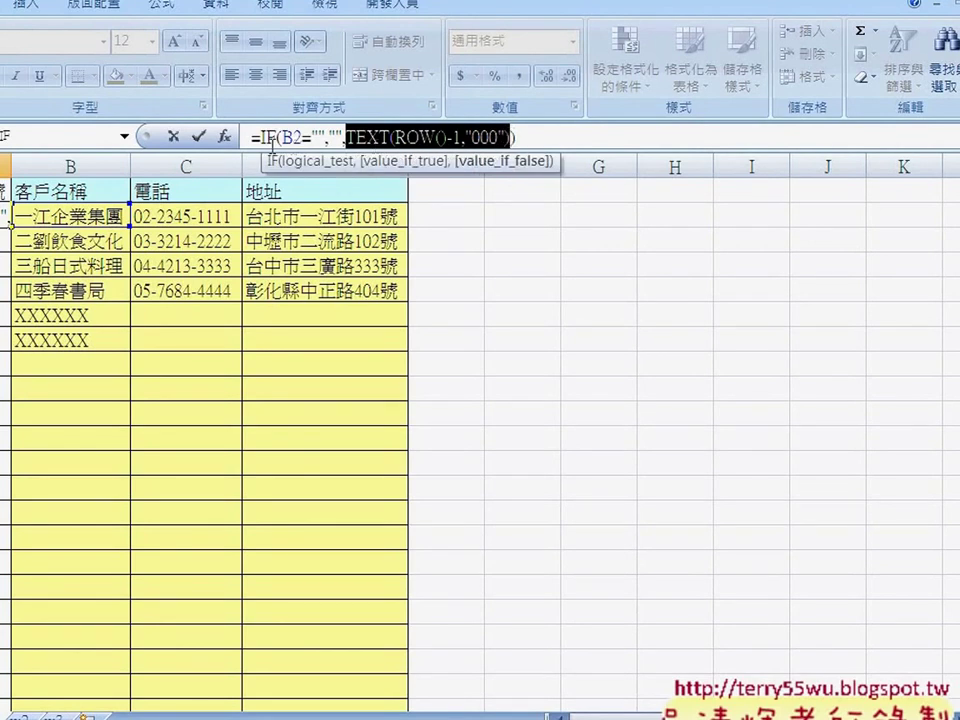